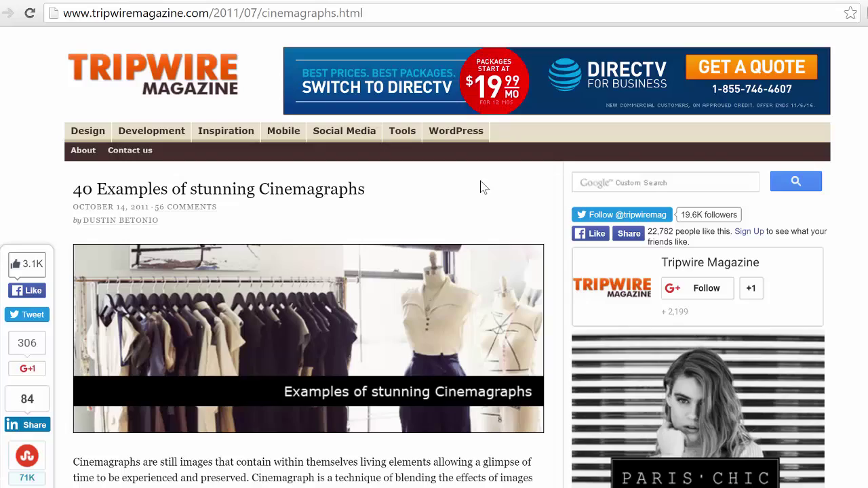
Scroll through the Tripwire Magazine page to browse the example cinemagraphs.
scroll(308, 271, "down", 20)
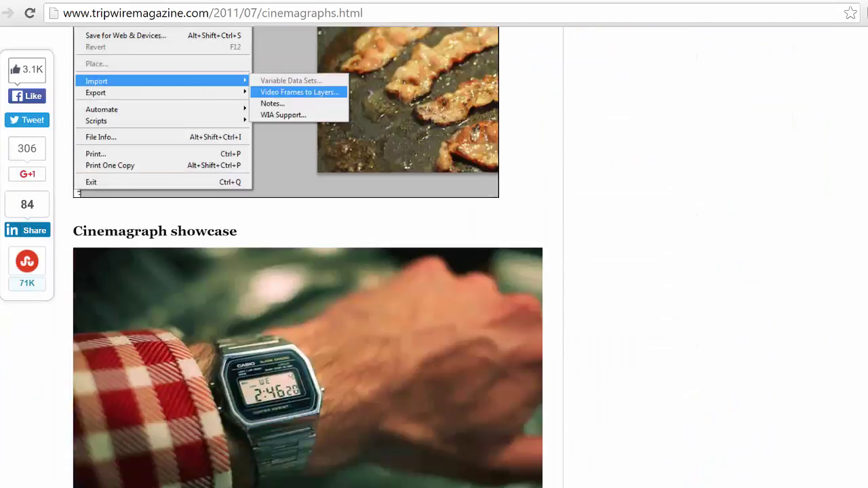
scroll(308, 272, "down", 9)
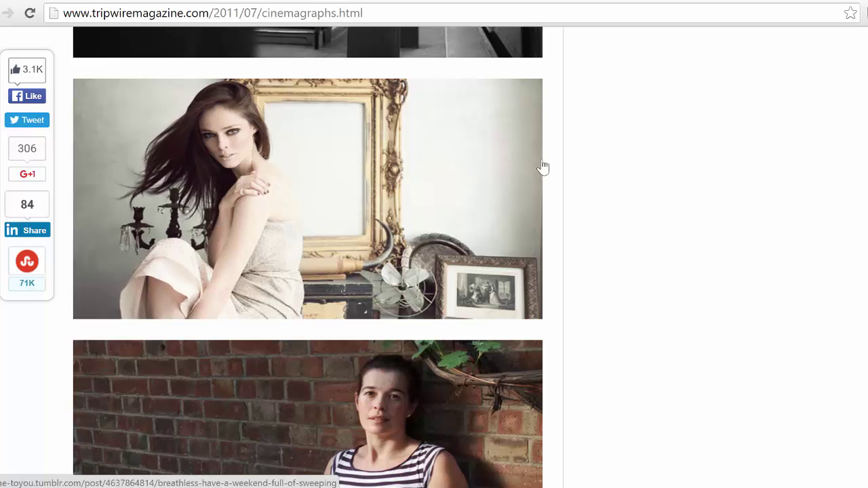
scroll(588, 234, "down", 1)
scroll(588, 233, "down", 3)
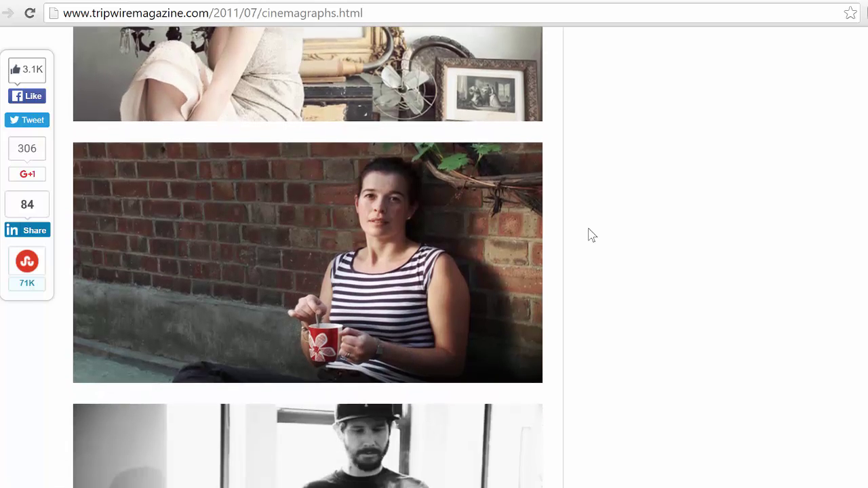
scroll(588, 234, "up", 1)
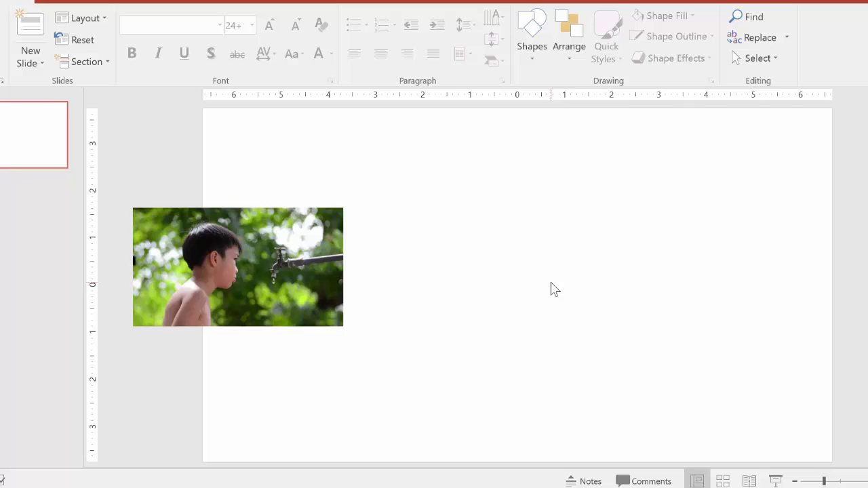
mouse_move(333, 217)
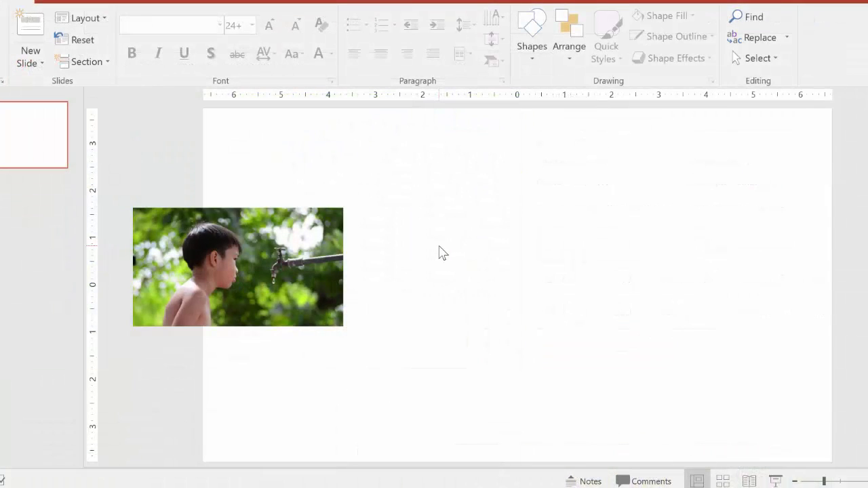
mouse_move(323, 256)
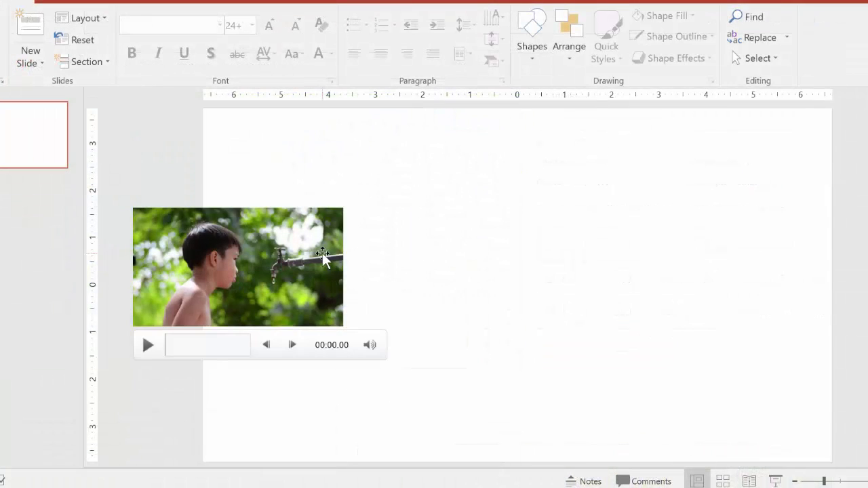
Stretch the tap video to fill the slide, then play it and pause at 00:10.46.
mouse_move(231, 248)
left_mouse_down()
mouse_move(299, 217)
mouse_move(299, 145)
left_mouse_up()
left_click_drag(411, 225, 833, 461)
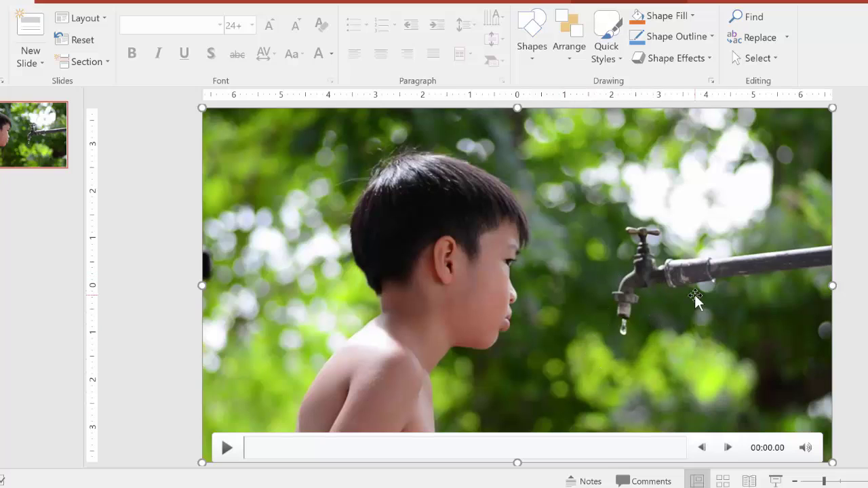
left_click(842, 157)
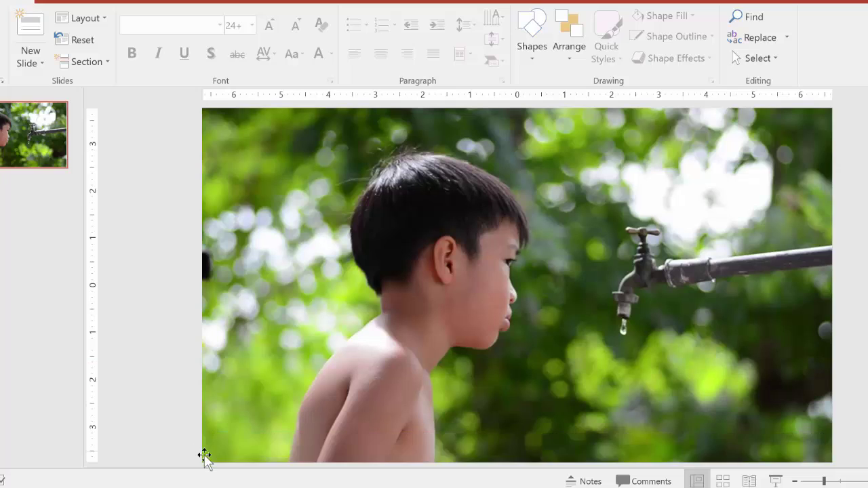
left_click(235, 459)
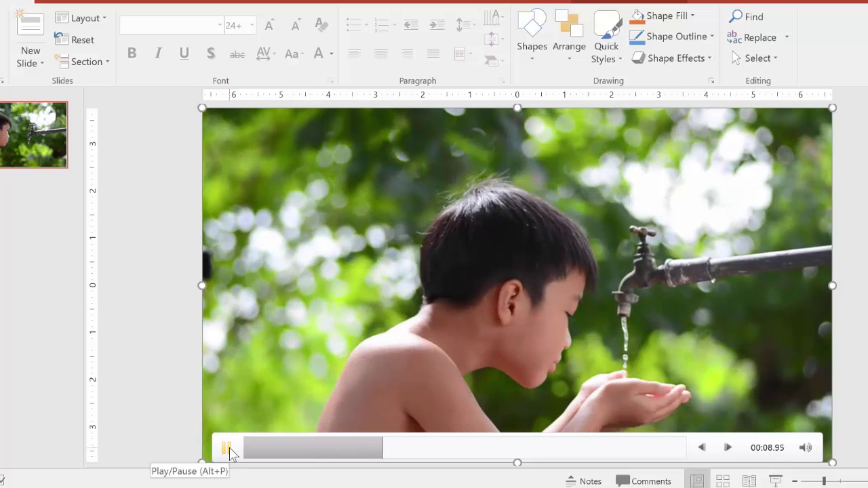
left_click(229, 450)
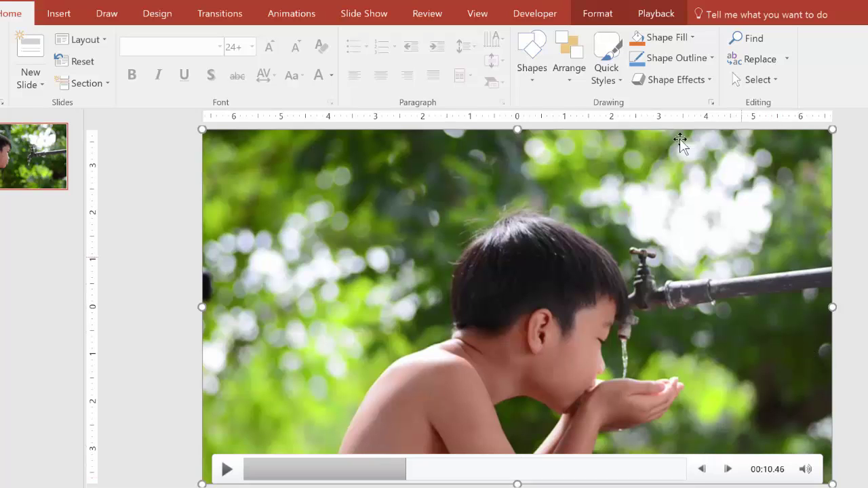
Trim the video to start at 10.4 s (00:10.460), leaving 00:18.127 of footage.
left_click(655, 14)
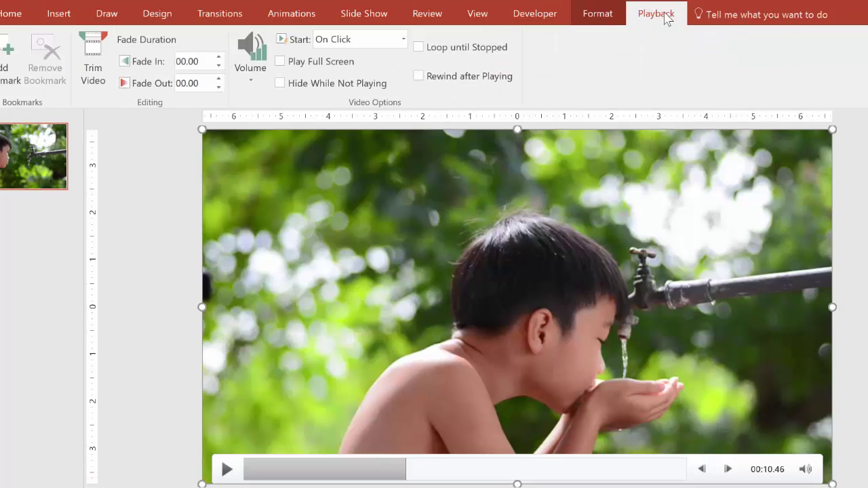
left_click(93, 49)
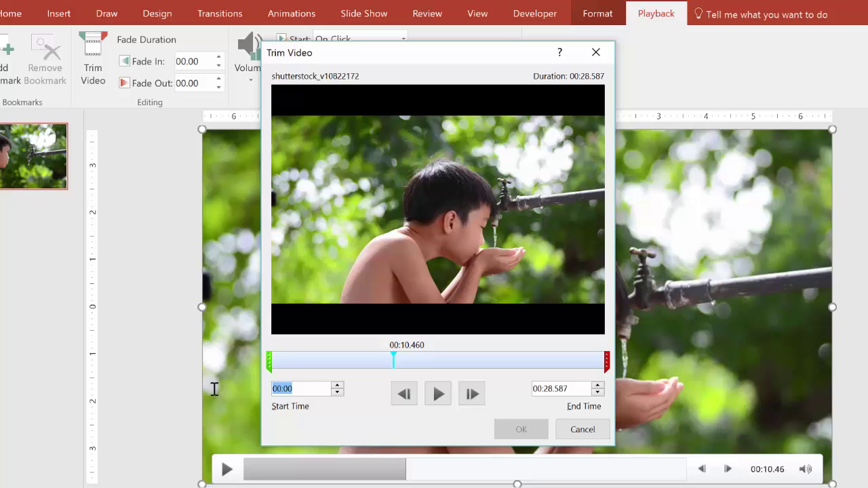
type("10.4")
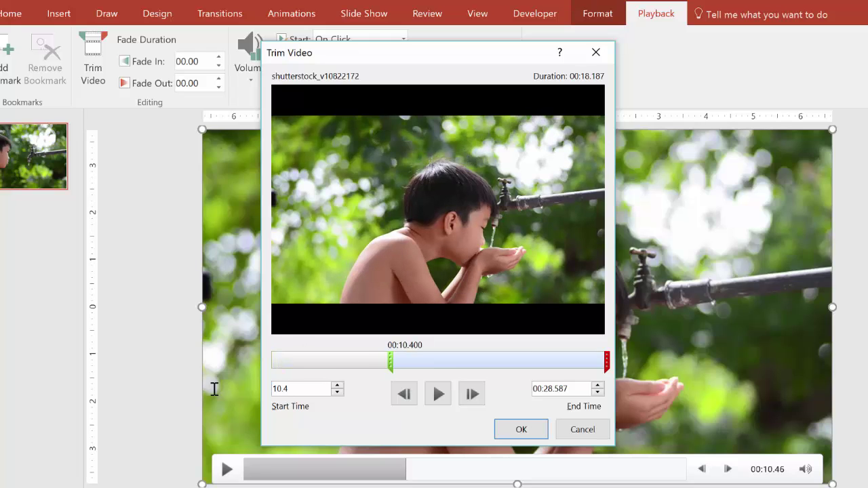
key("Tab")
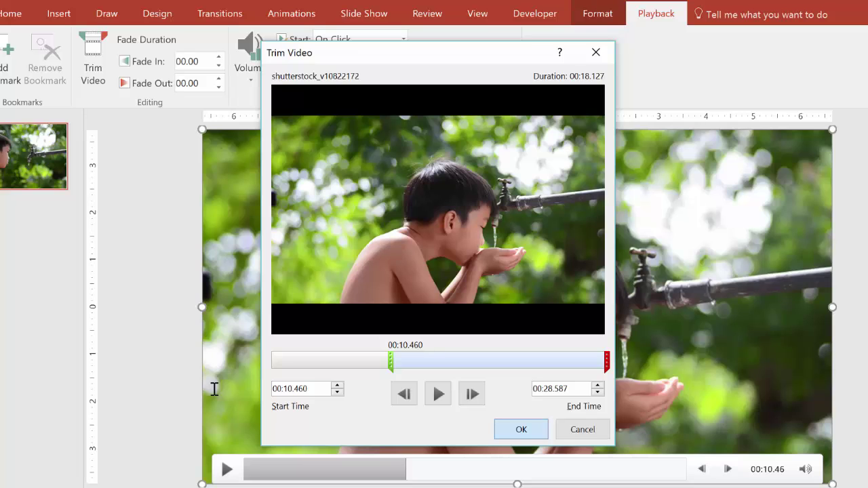
key("Return")
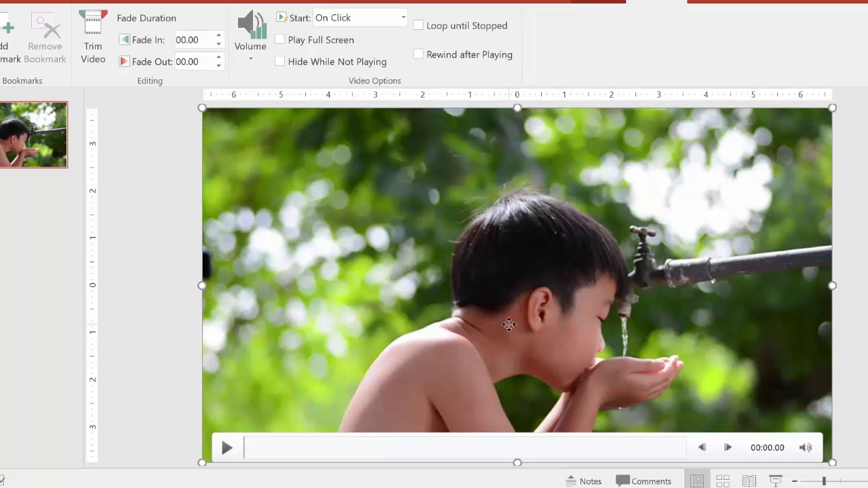
Copy the trimmed video and paste it onto a new second slide.
right_click(322, 215)
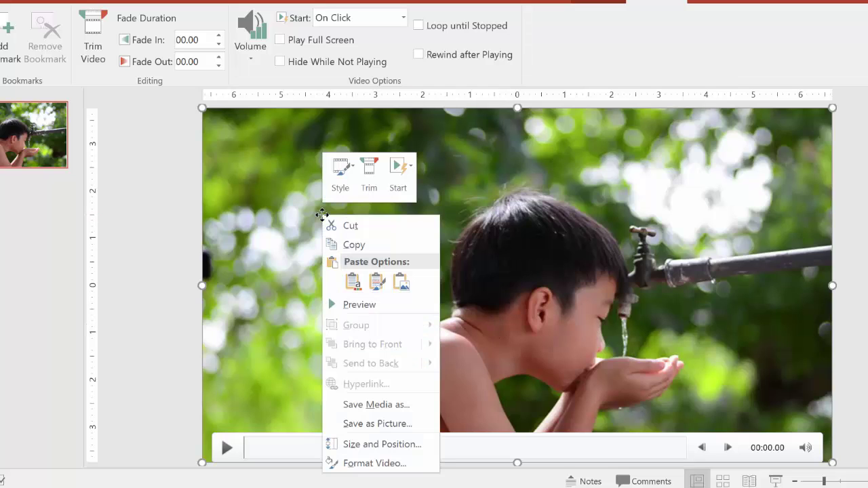
left_click(343, 242)
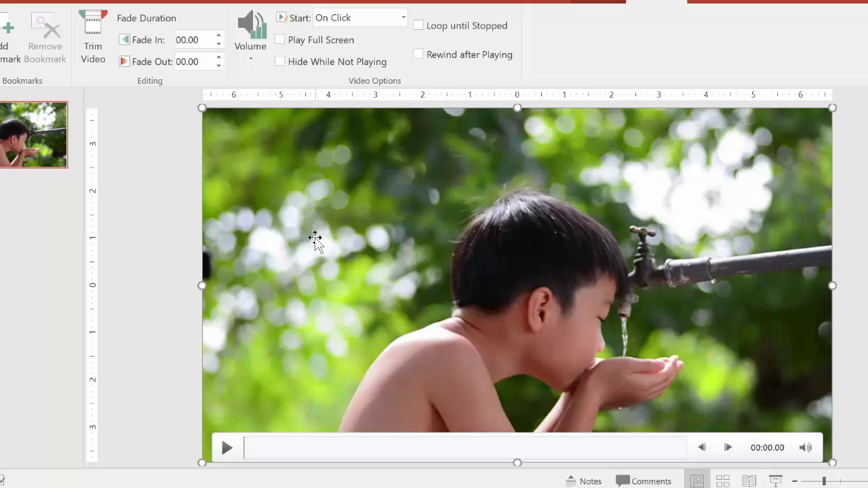
left_click(34, 144)
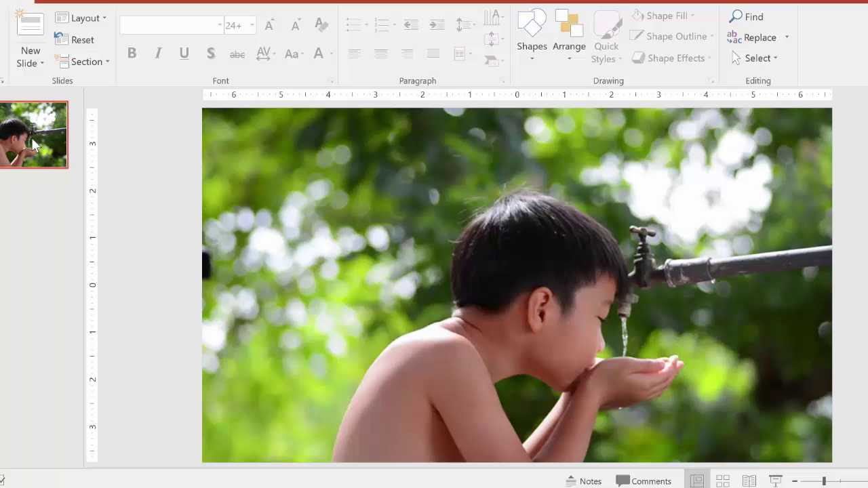
left_click(31, 27)
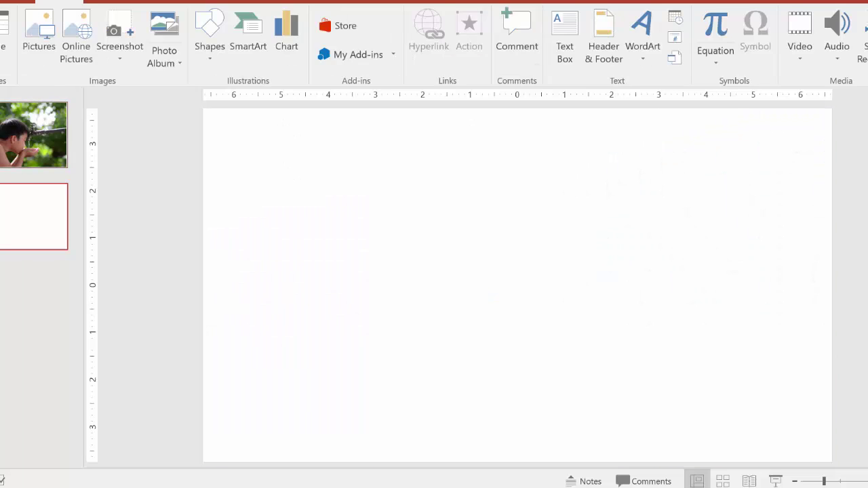
right_click(238, 183)
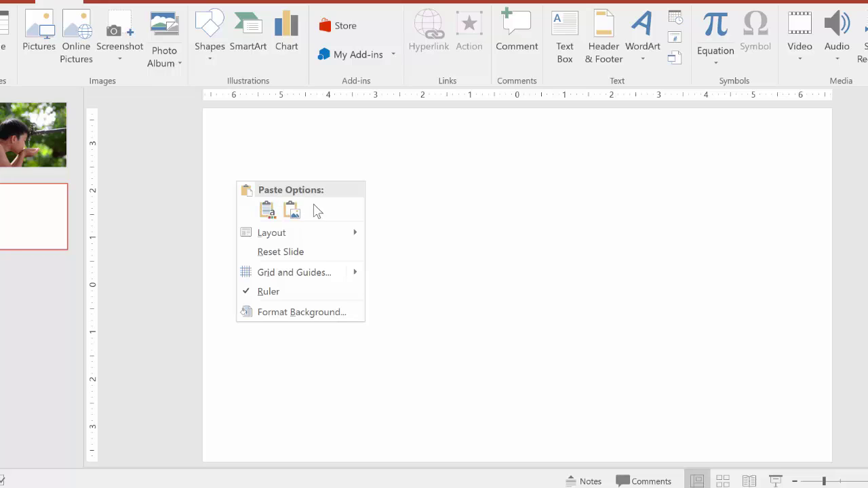
key("Escape")
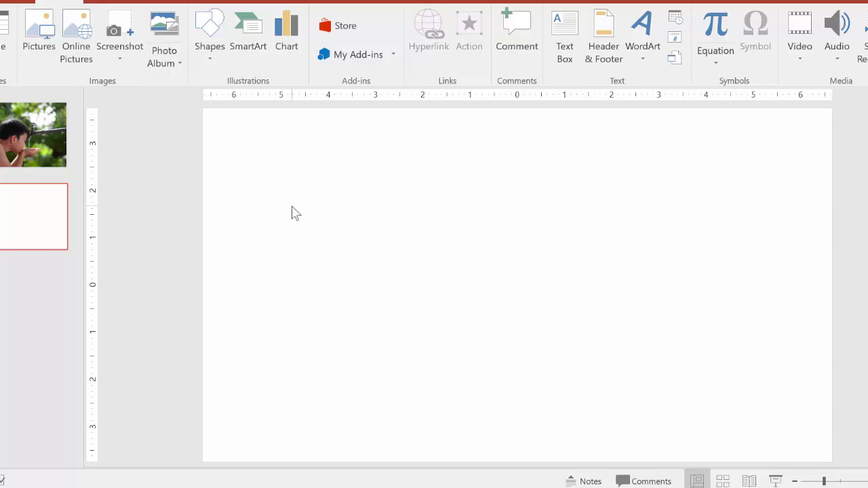
key("ctrl+v")
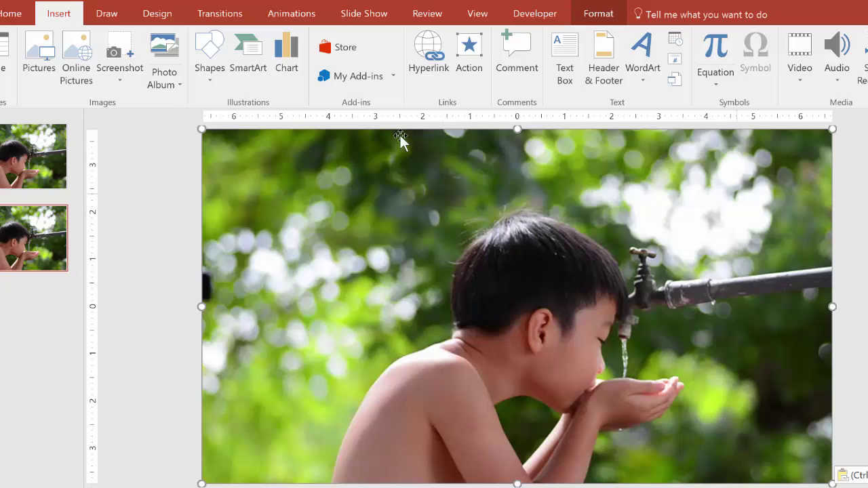
Crop slide 1's video down to a 0.92" × 0.61" patch of falling water.
left_click(10, 166)
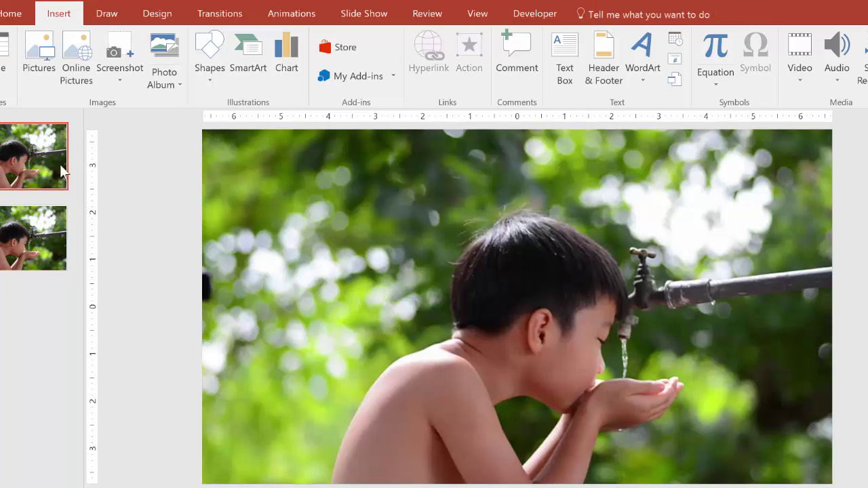
left_click(503, 232)
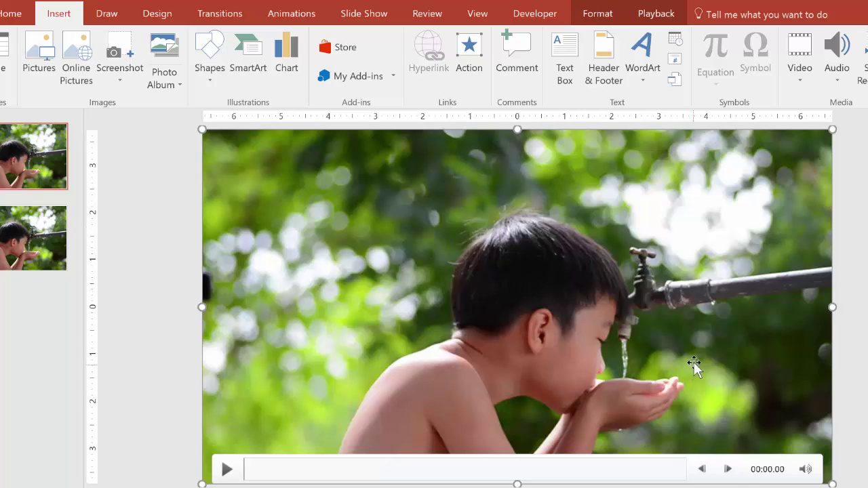
left_click(600, 20)
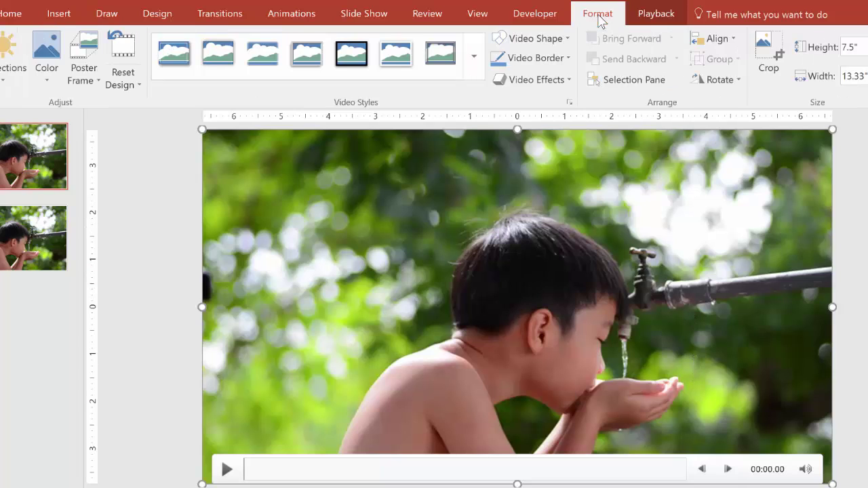
left_click(768, 49)
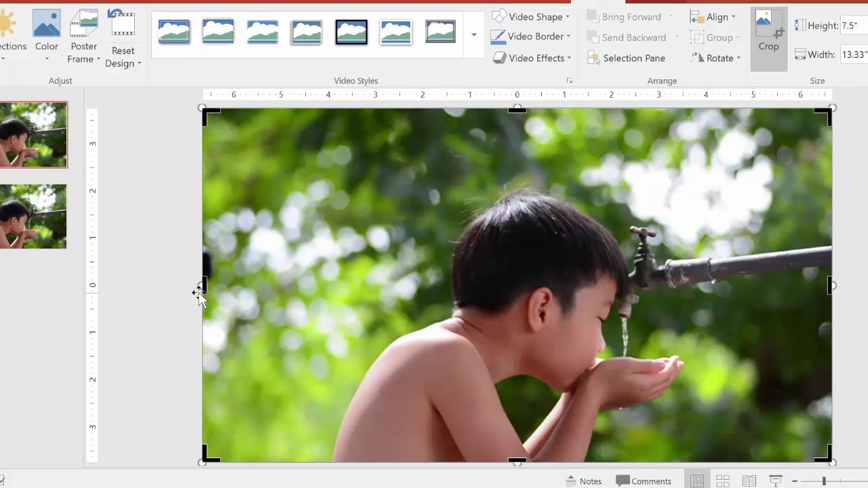
left_click_drag(201, 308, 612, 321)
left_click_drag(720, 109, 672, 310)
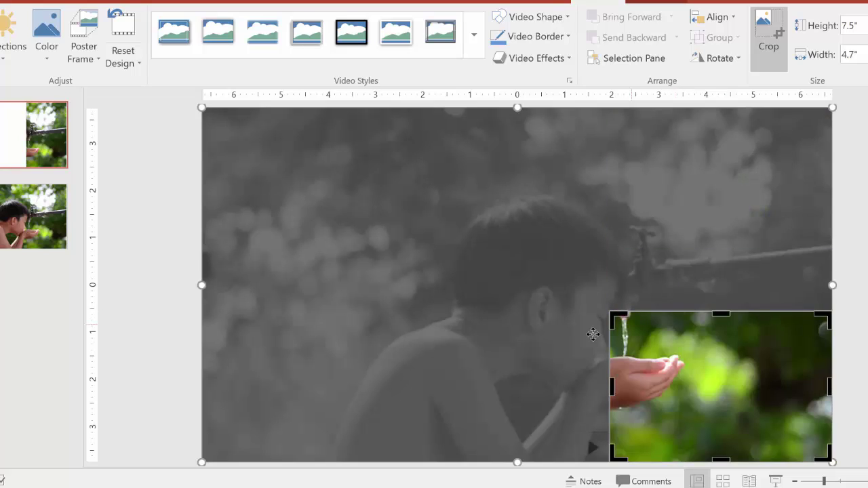
left_click_drag(828, 386, 642, 377)
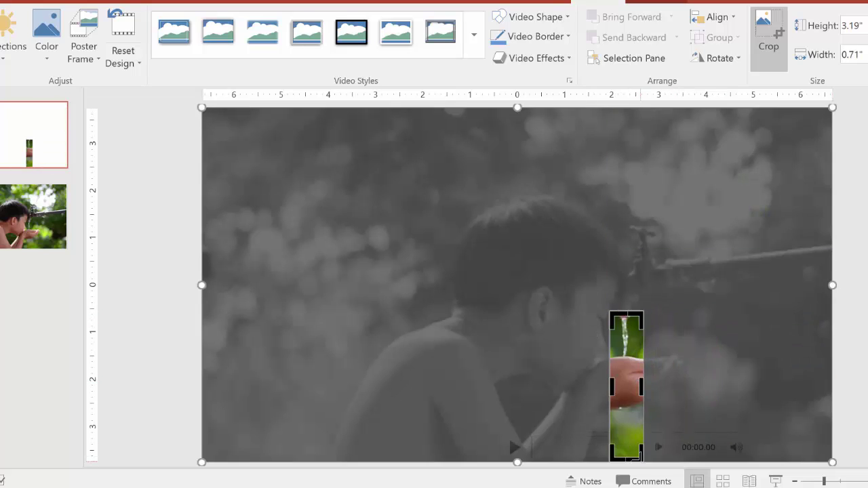
left_click_drag(638, 458, 638, 356)
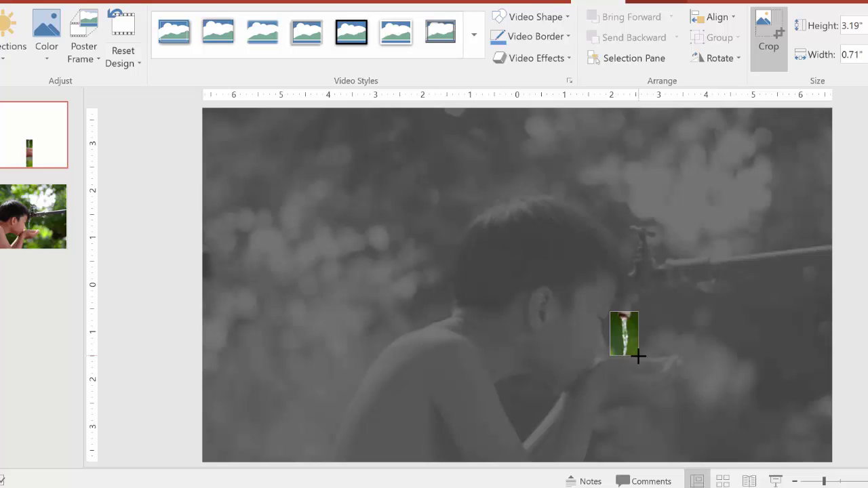
left_click(775, 325)
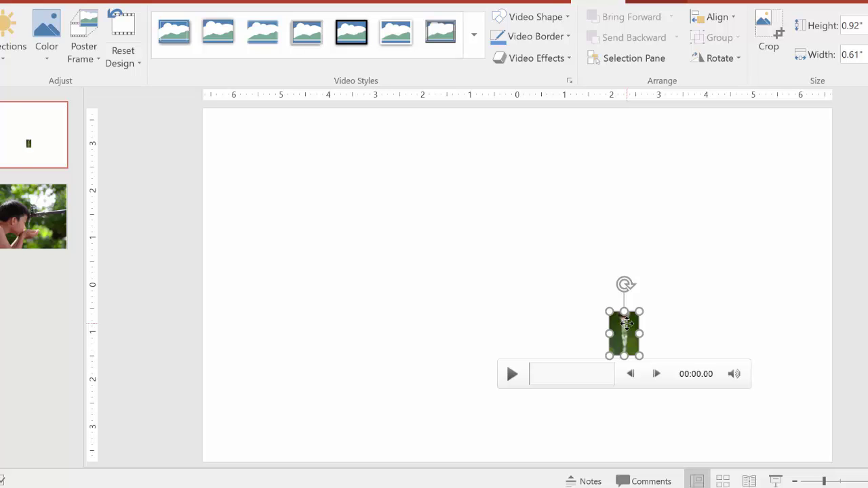
scroll(861, 256, "down", 1)
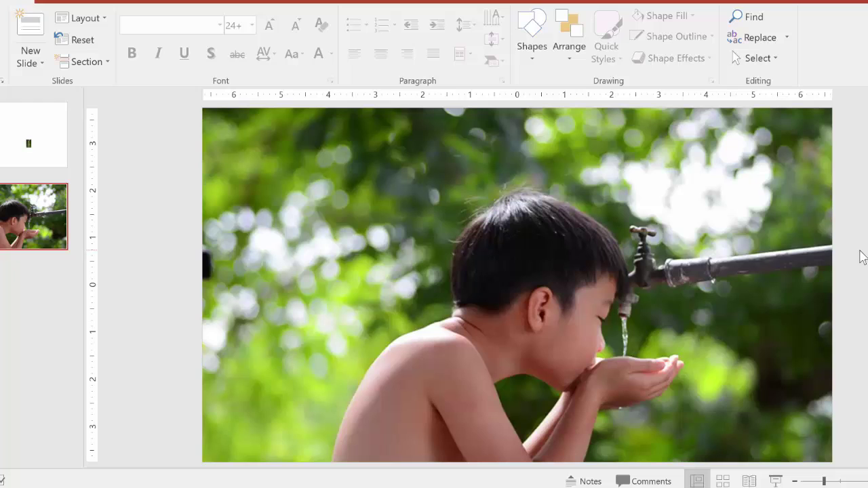
Paste the cropped water clip onto slide 2 over the tap's stream.
key("ctrl+v")
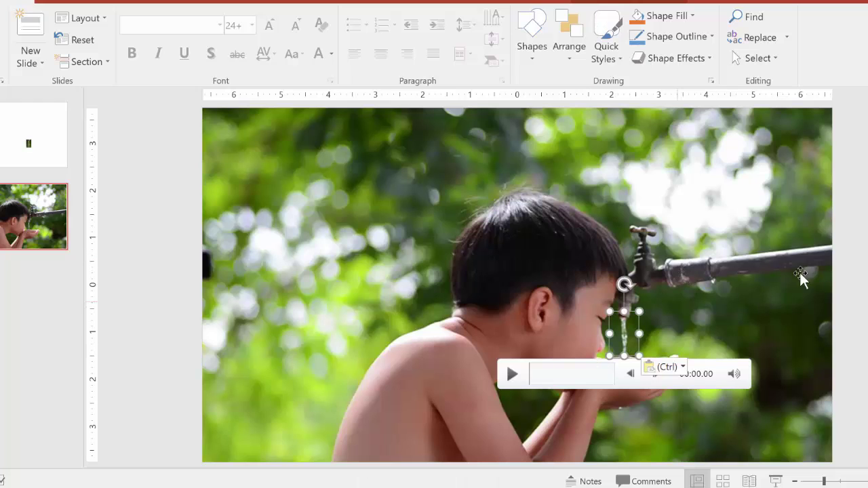
left_click(856, 248)
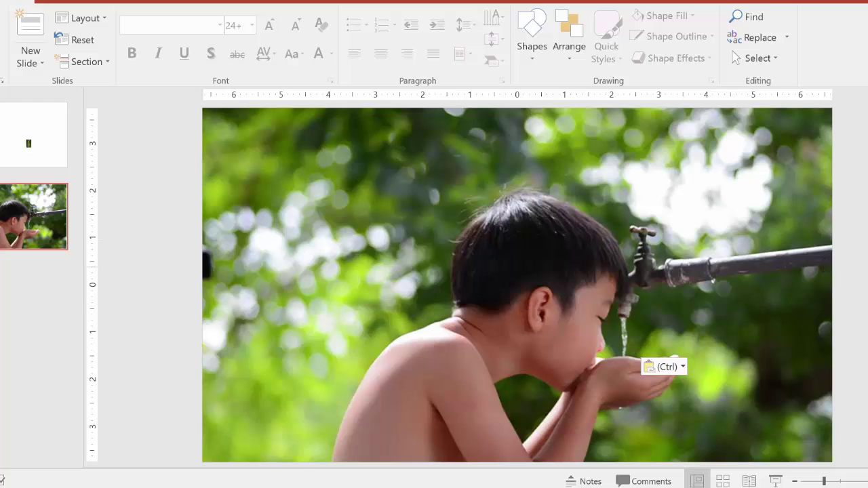
key("Escape")
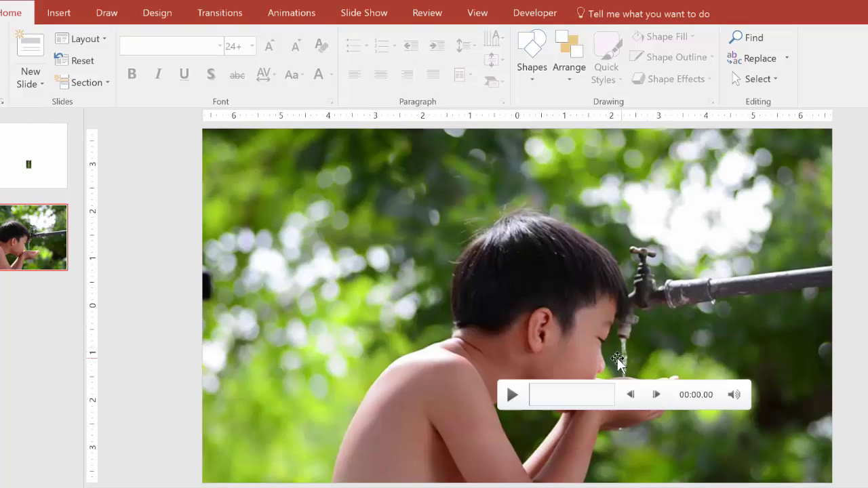
Trim the water clip to run from 00:10.460 to 00:11.583.
left_click(624, 333)
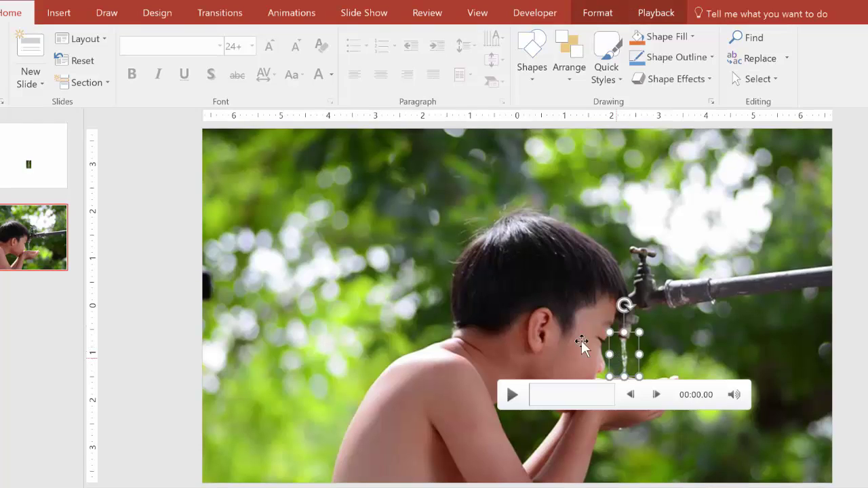
left_click(660, 13)
left_click(89, 70)
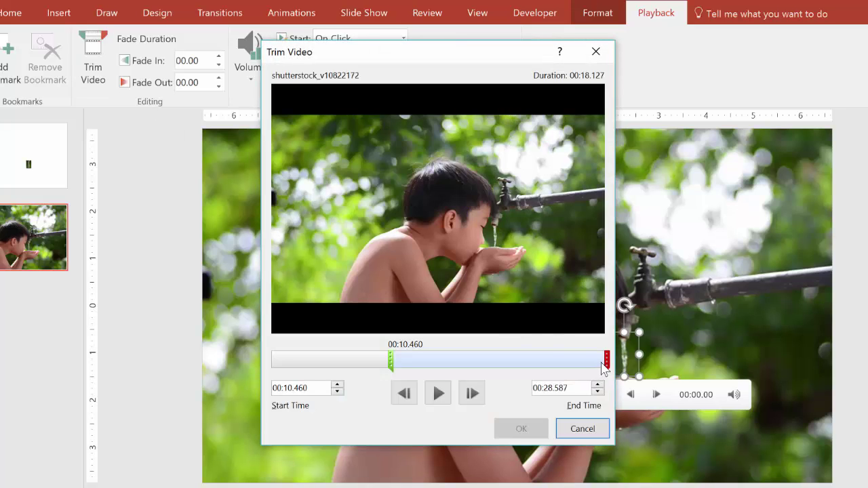
mouse_move(605, 360)
left_mouse_down()
mouse_move(523, 361)
mouse_move(472, 377)
mouse_move(392, 370)
mouse_move(408, 370)
left_mouse_up()
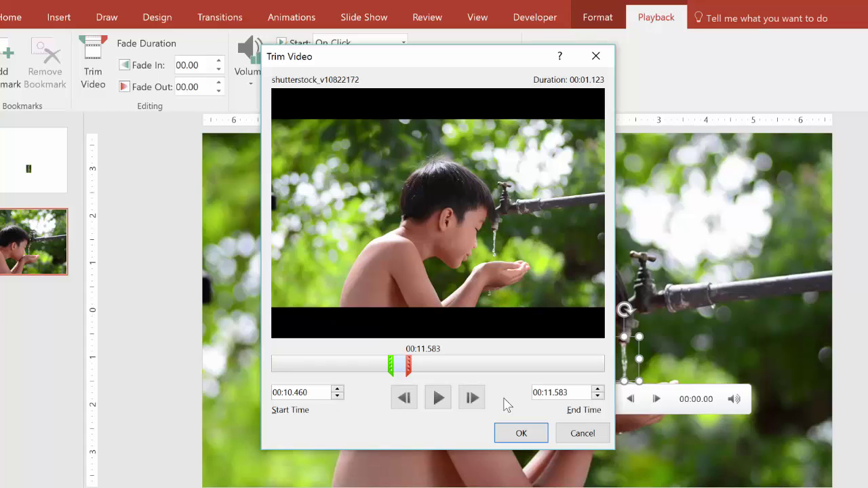
left_click(520, 432)
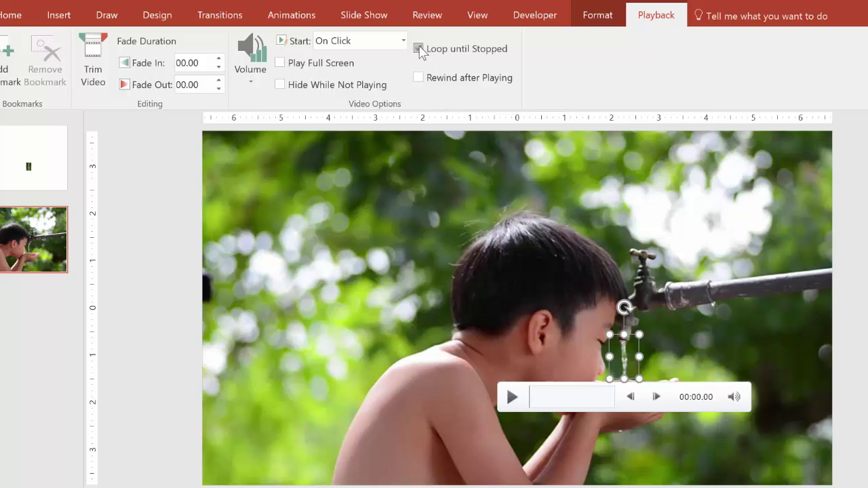
Set the water clip to loop until stopped and play automatically With Previous.
left_click(419, 48)
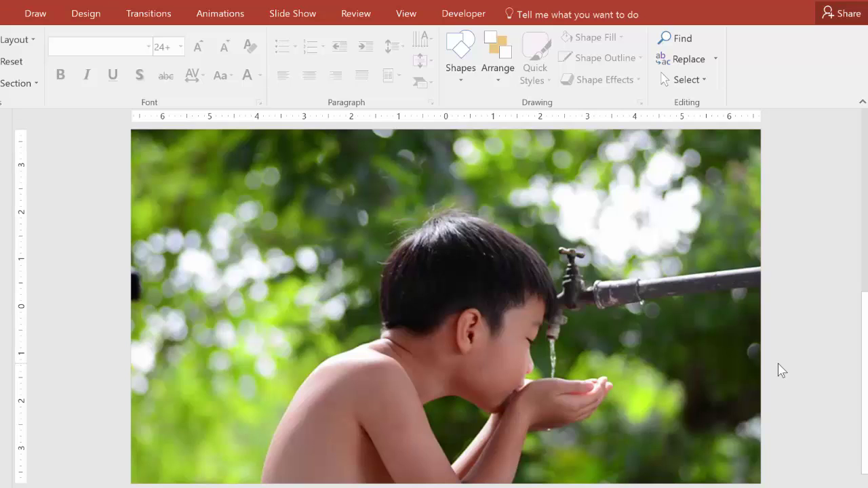
left_click(222, 17)
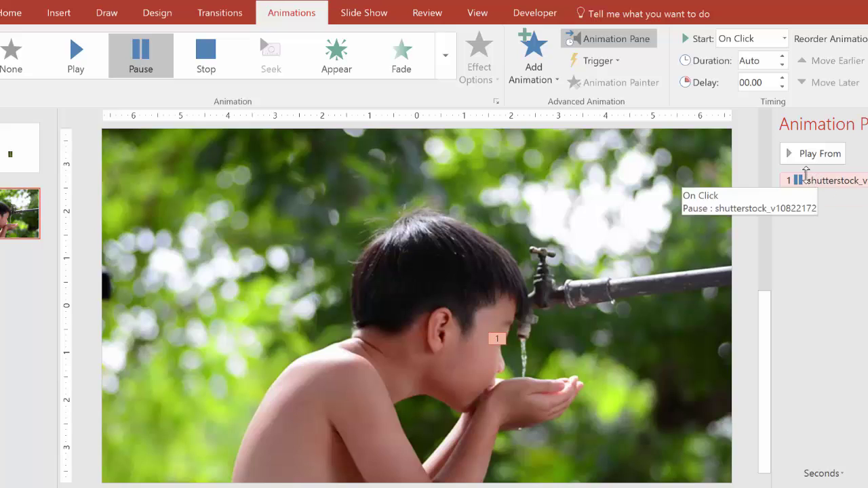
left_click(76, 57)
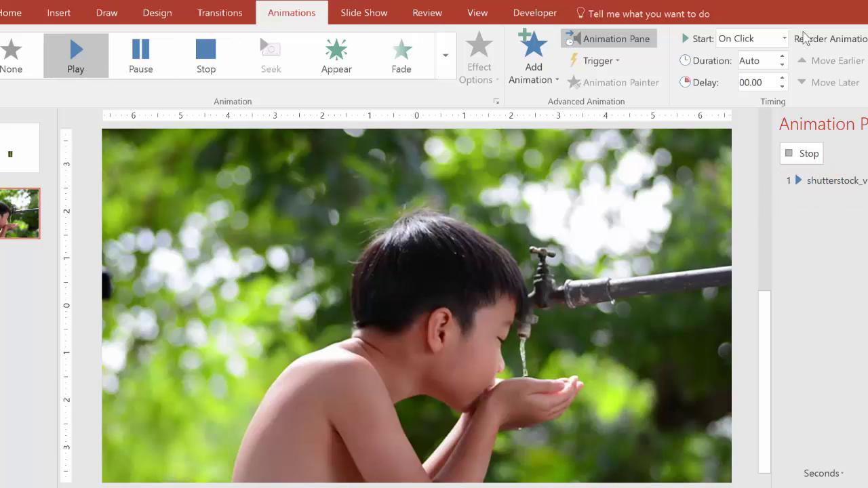
left_click(784, 38)
left_click(738, 71)
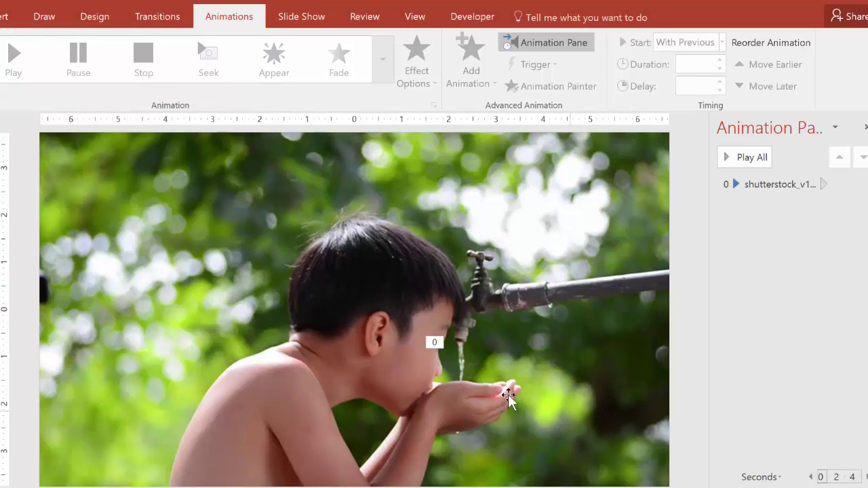
Turn on timed slide advance at 00:03.00 alongside advancing on mouse click.
mouse_move(460, 360)
left_click(163, 15)
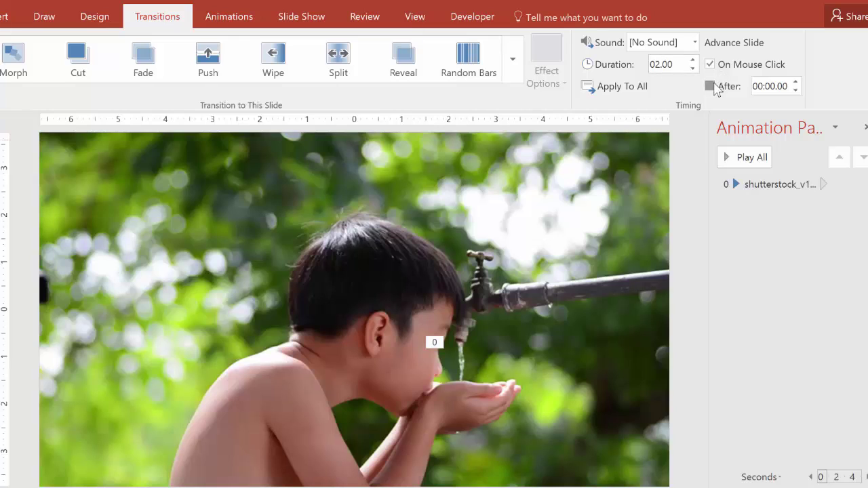
left_click(709, 87)
left_click(797, 83)
left_click(796, 82)
left_click(796, 82)
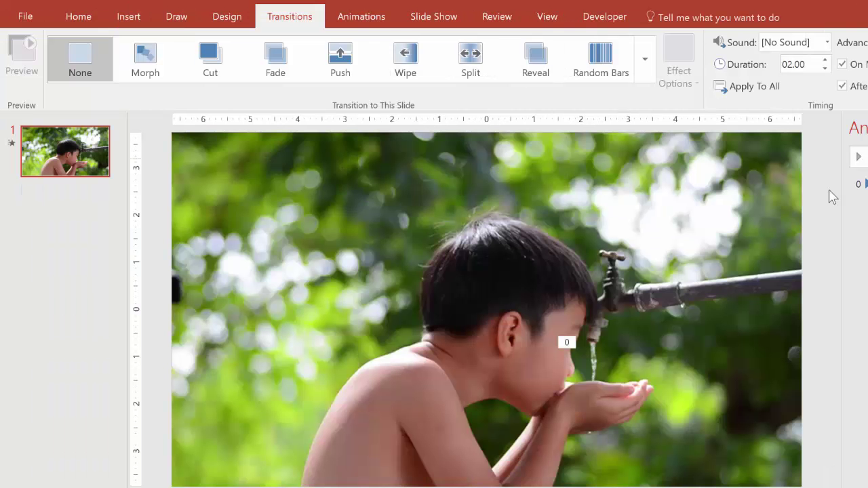
Compress the presentation's media to Presentation Quality, reducing it to 0.99 MB.
left_click(23, 17)
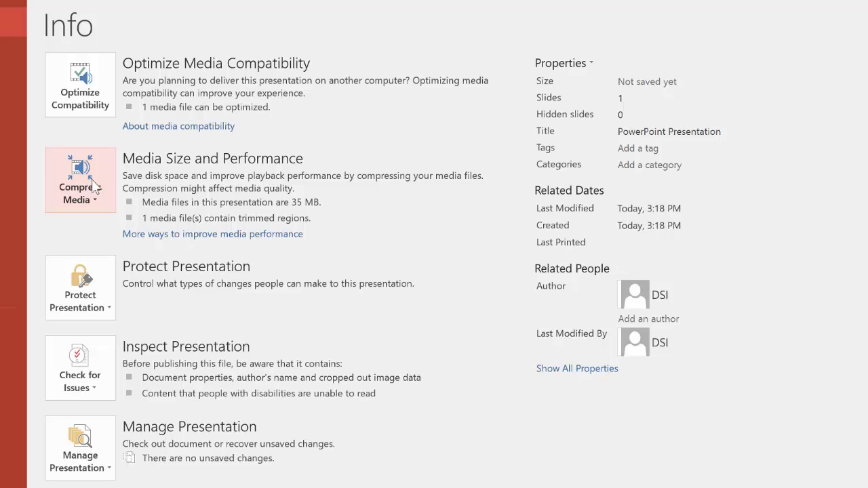
left_click(93, 186)
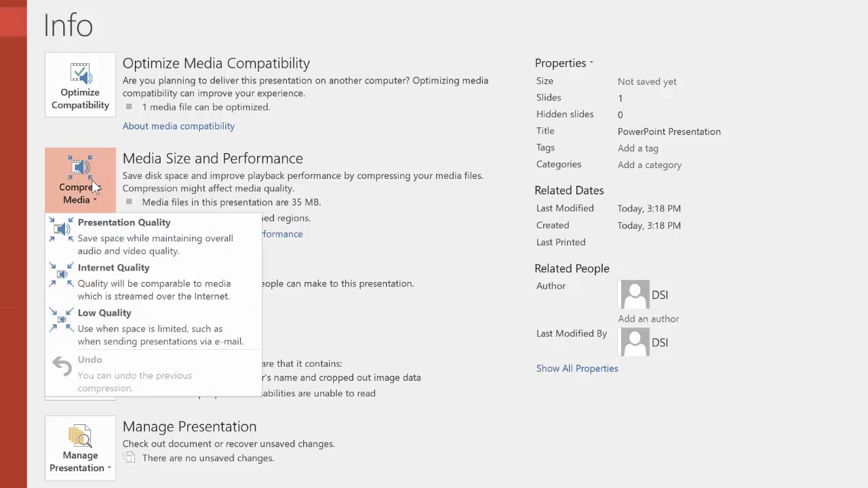
left_click(97, 251)
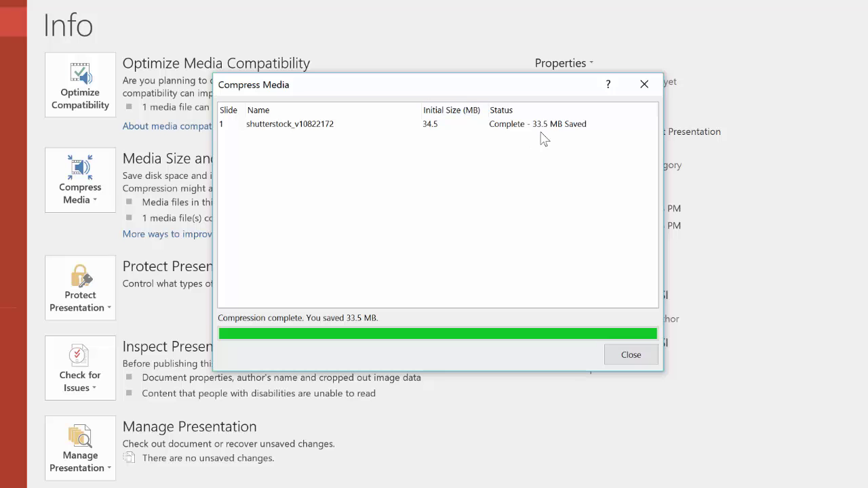
left_click(622, 354)
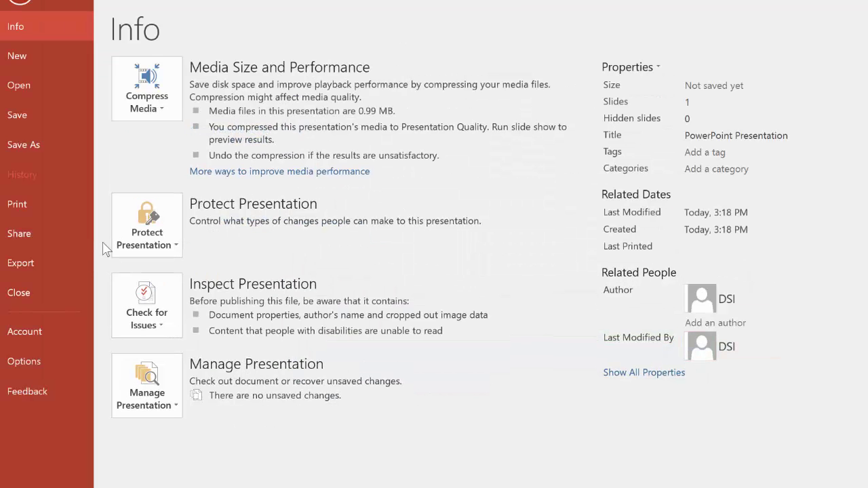
Start exporting the presentation as a video and bring up the Presentation Quality options.
left_click(34, 263)
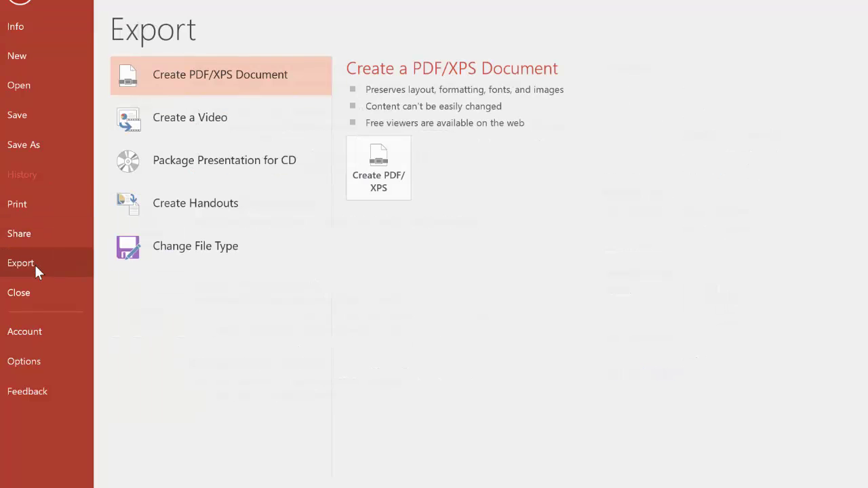
left_click(197, 134)
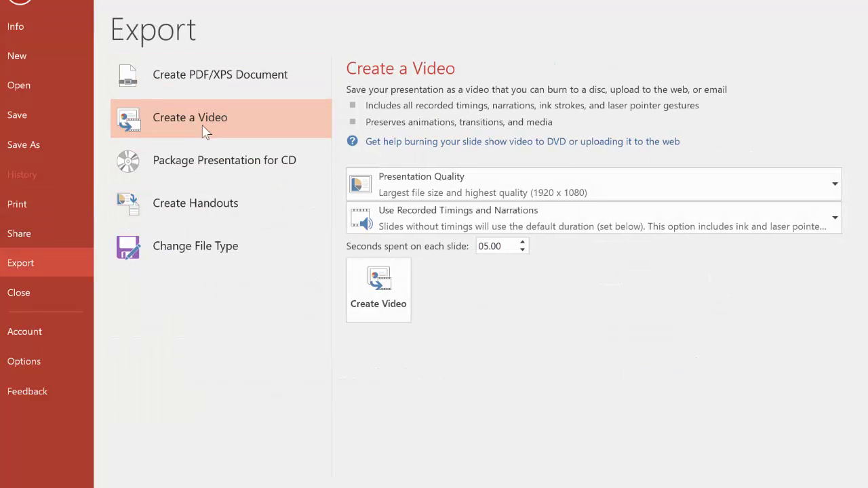
left_click(495, 183)
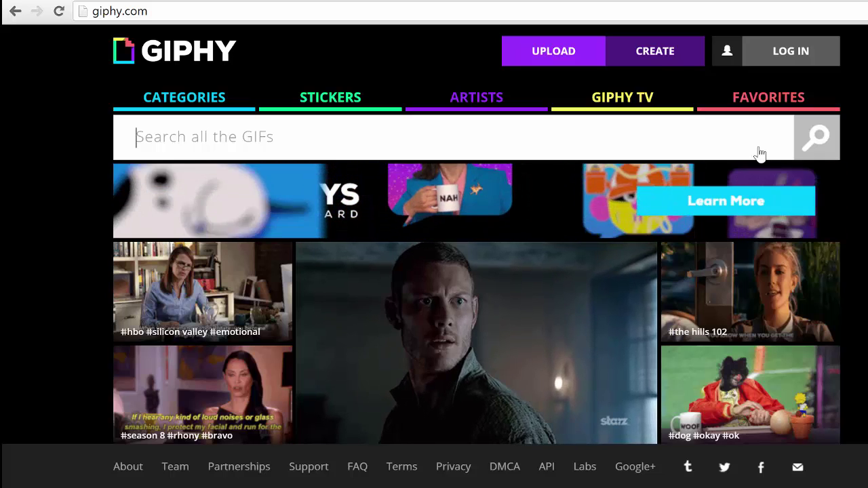
Upload the boy cinemagraph 2 video to GIPHY's GIF maker.
left_click(665, 68)
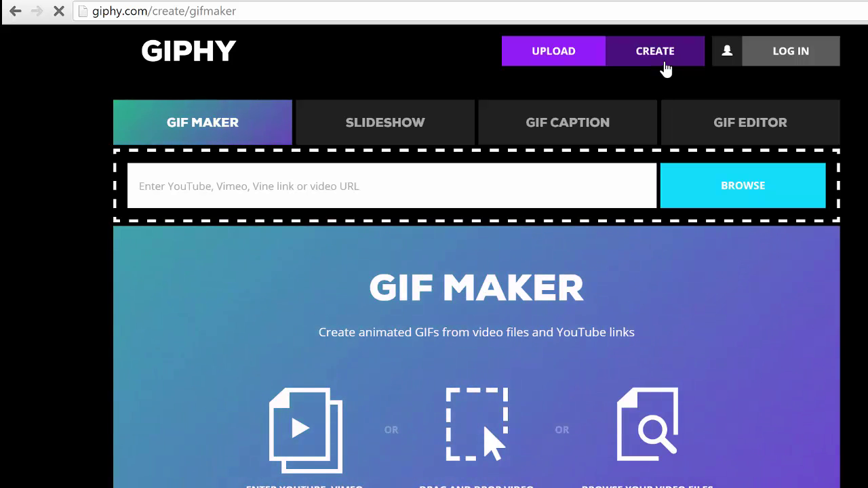
left_click(748, 191)
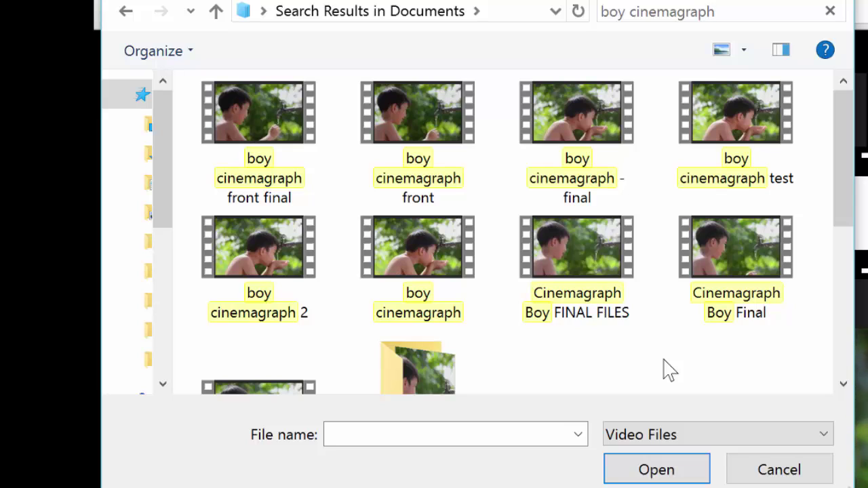
left_click(276, 235)
left_click(656, 467)
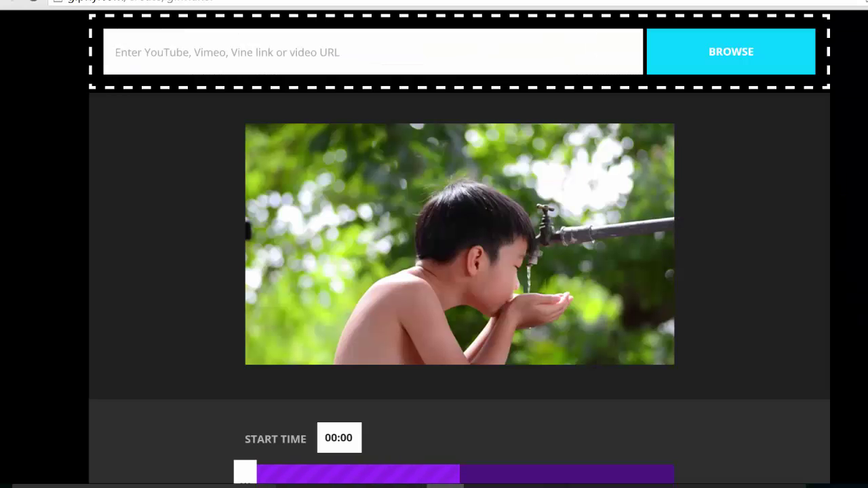
Generate the GIF from the uploaded video and bring up the copy options on the finished image.
scroll(434, 272, "down", 3)
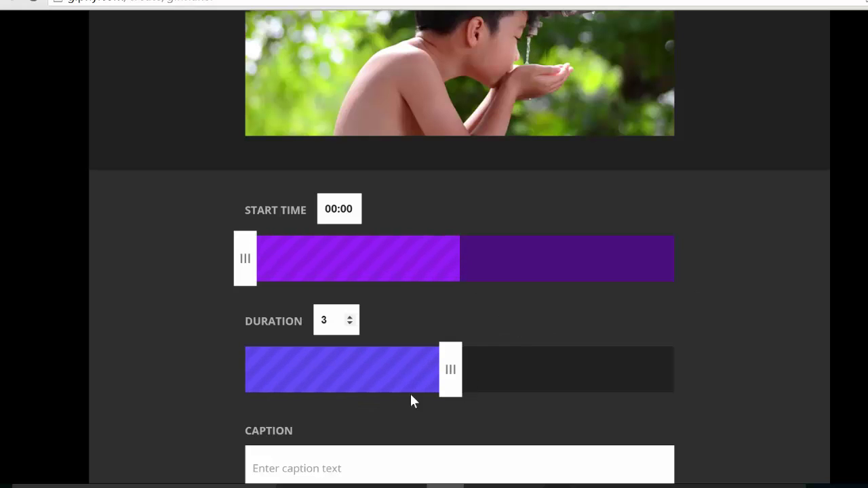
scroll(411, 395, "up", 1)
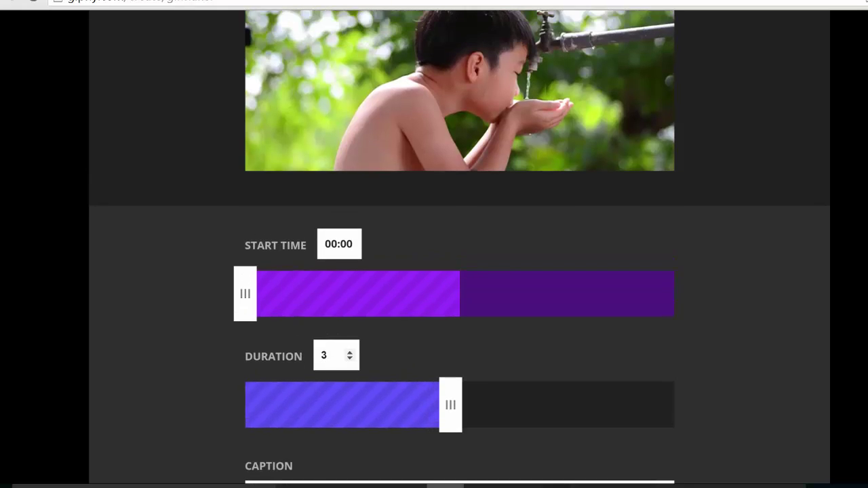
scroll(636, 253, "up", 3)
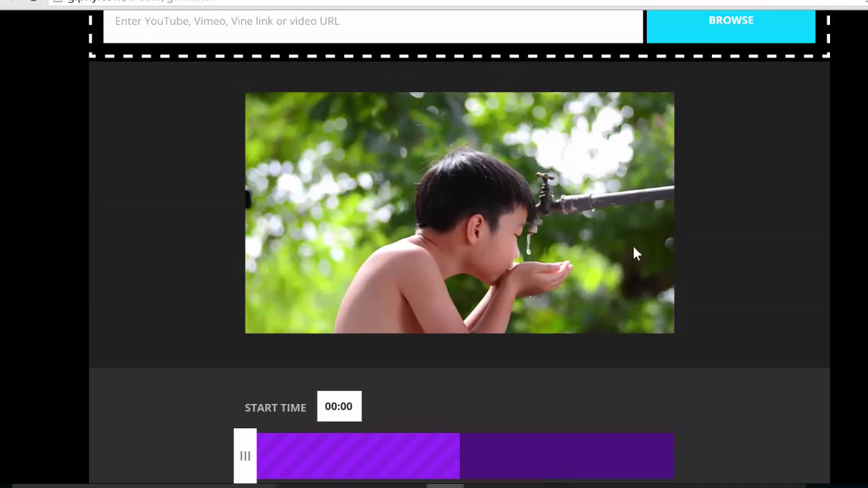
scroll(602, 295, "down", 8)
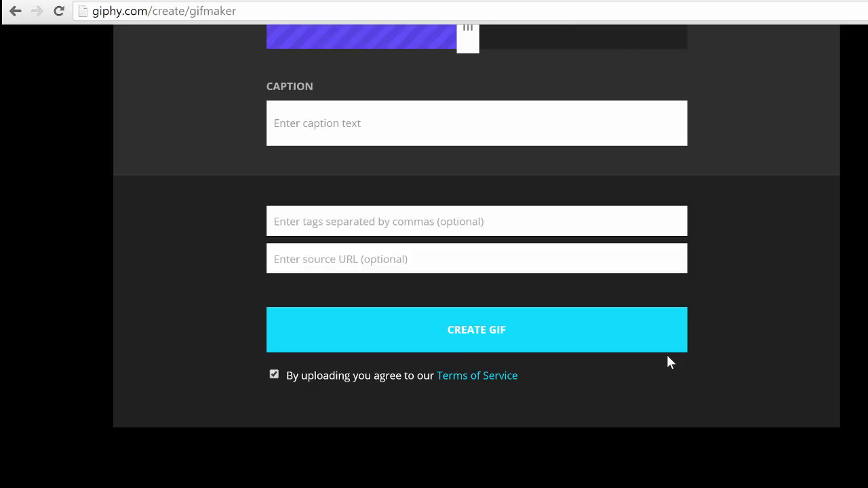
left_click(448, 342)
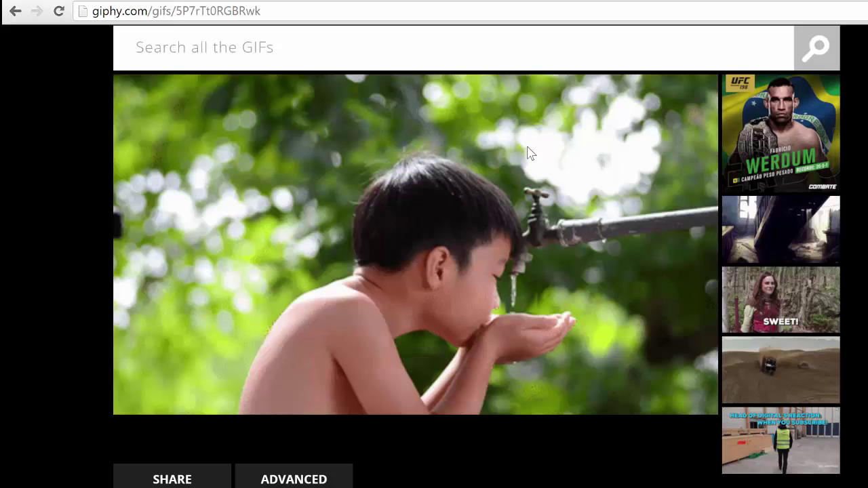
mouse_move(528, 152)
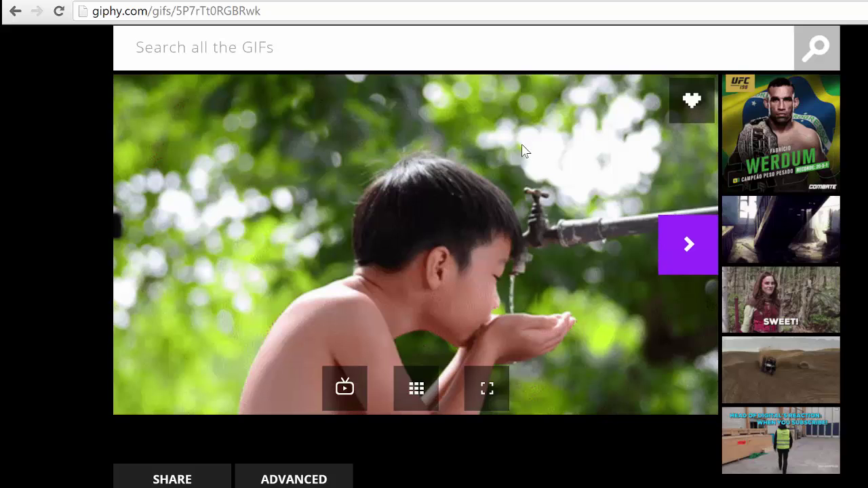
right_click(522, 144)
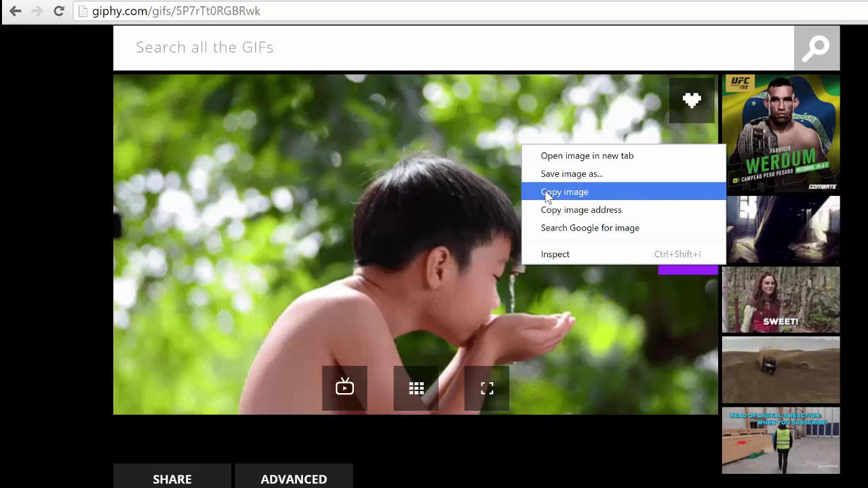
Copy the boy-at-the-tap GIF onto the blank slide and enlarge it from its bottom-right corner.
left_click(547, 195)
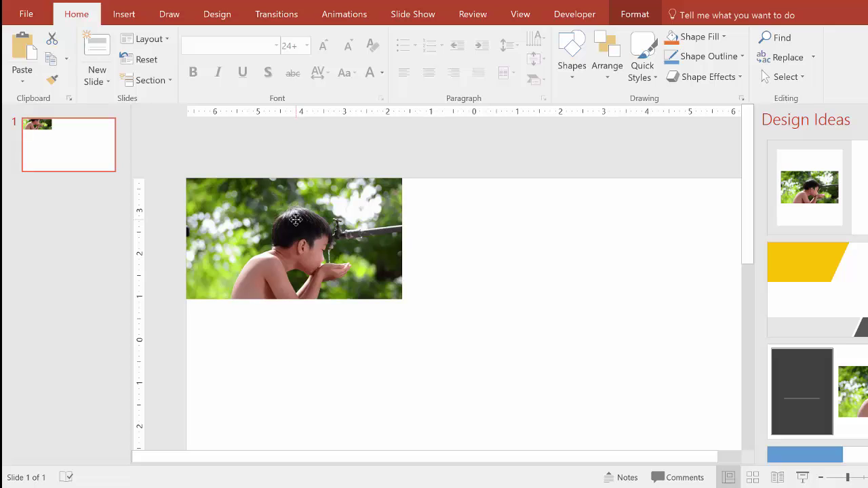
left_click_drag(376, 280, 699, 459)
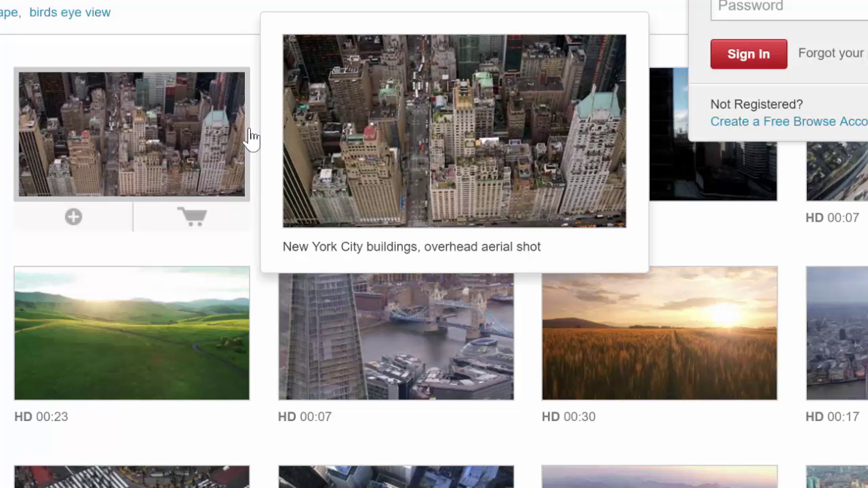
Preview the birds-eye-view aerial clip thumbnails in the Shutterstock results.
mouse_move(314, 136)
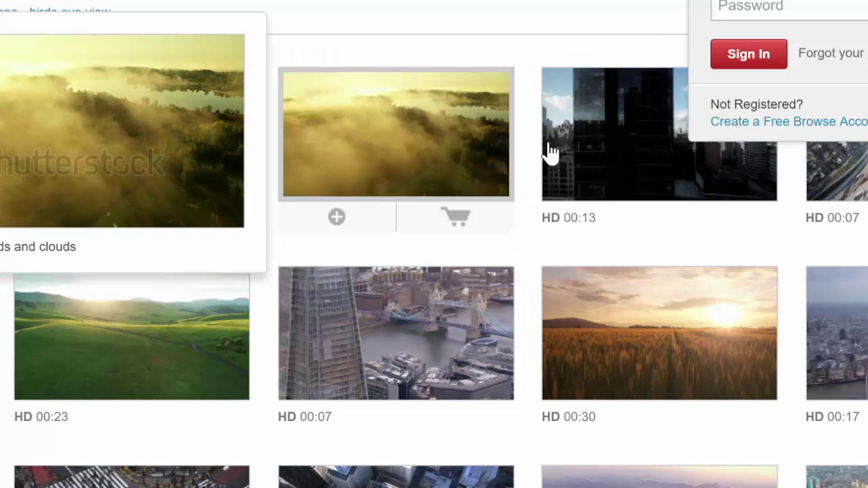
mouse_move(571, 152)
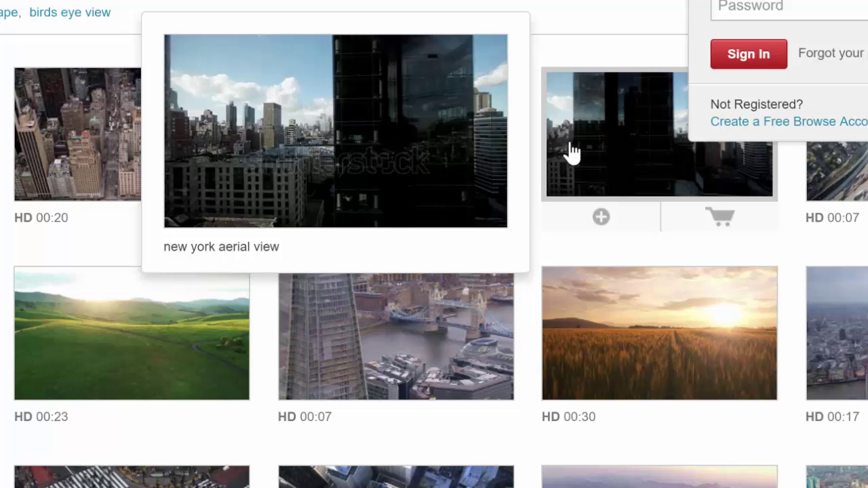
mouse_move(645, 342)
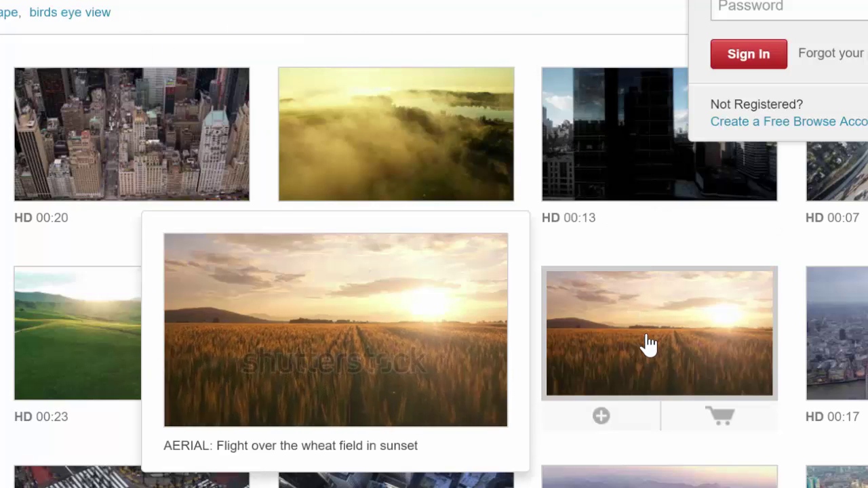
mouse_move(366, 332)
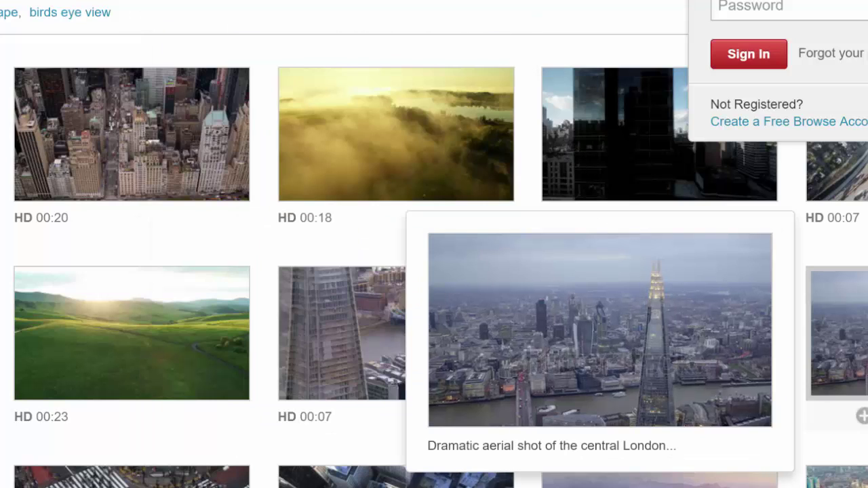